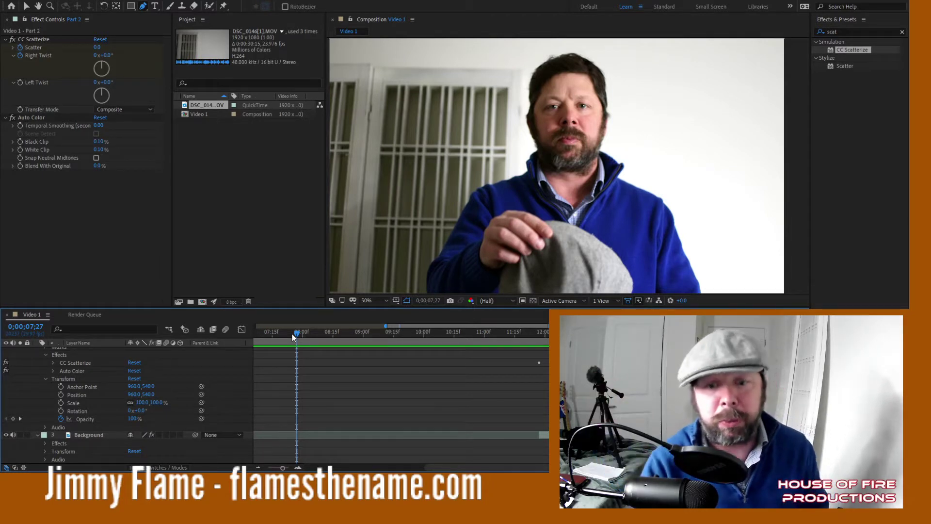
Fit more of the timeline in view and collapse the expanded properties of the Part 2 and Background layers.
left_click(283, 468)
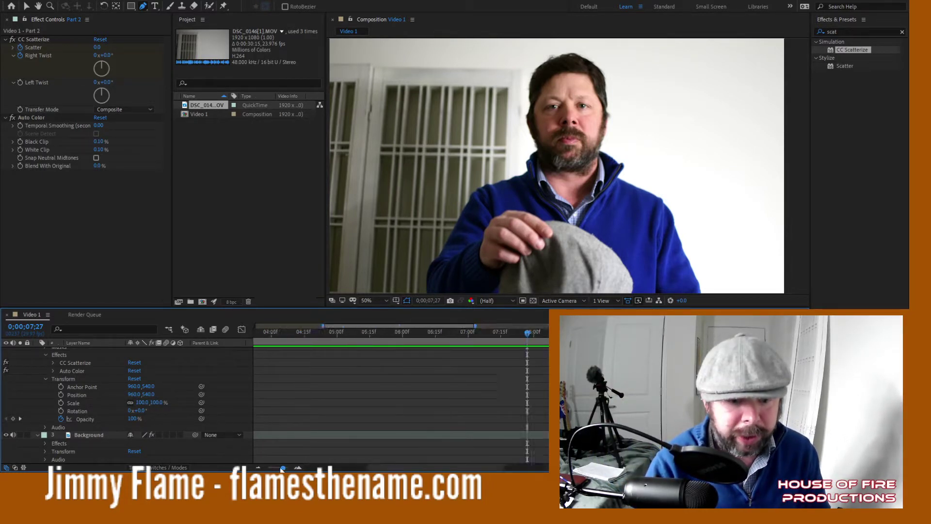
left_click_drag(283, 468, 268, 468)
scroll(40, 361, "up", 3)
left_click(37, 365)
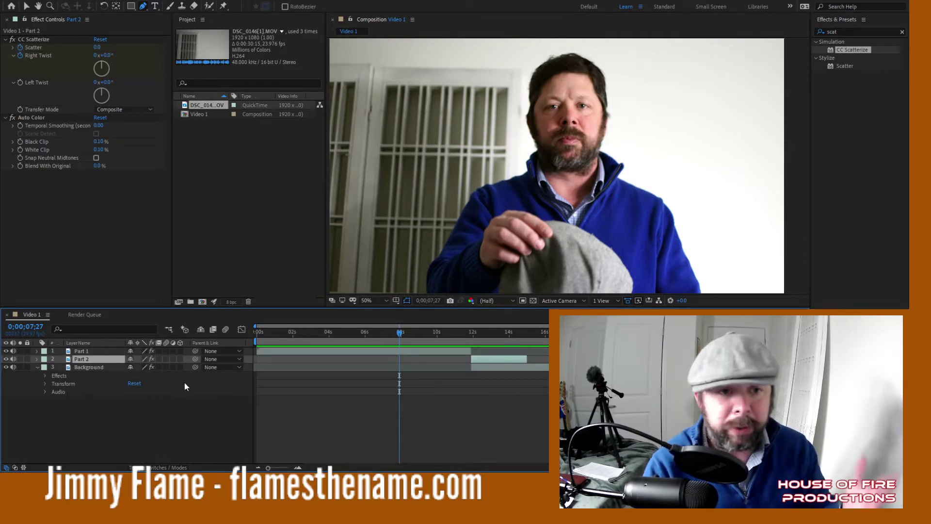
left_click(37, 367)
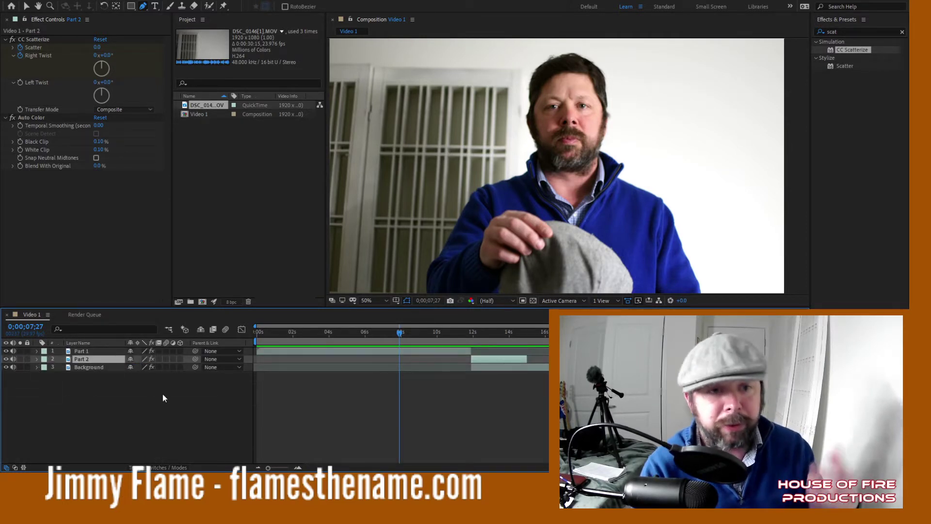
Inspect the DSC_0146[1].MOV source footage in the project and clear the layer selection in the timeline.
left_click(228, 155)
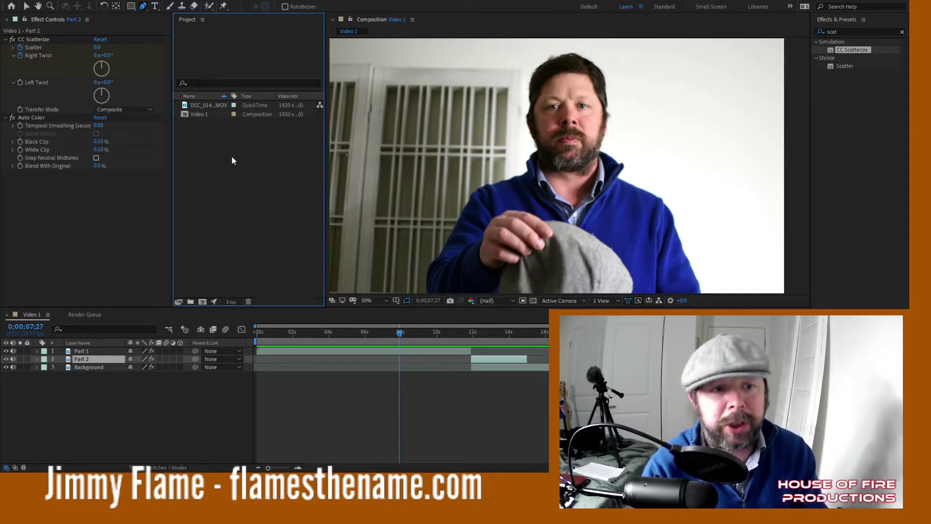
left_click(252, 104)
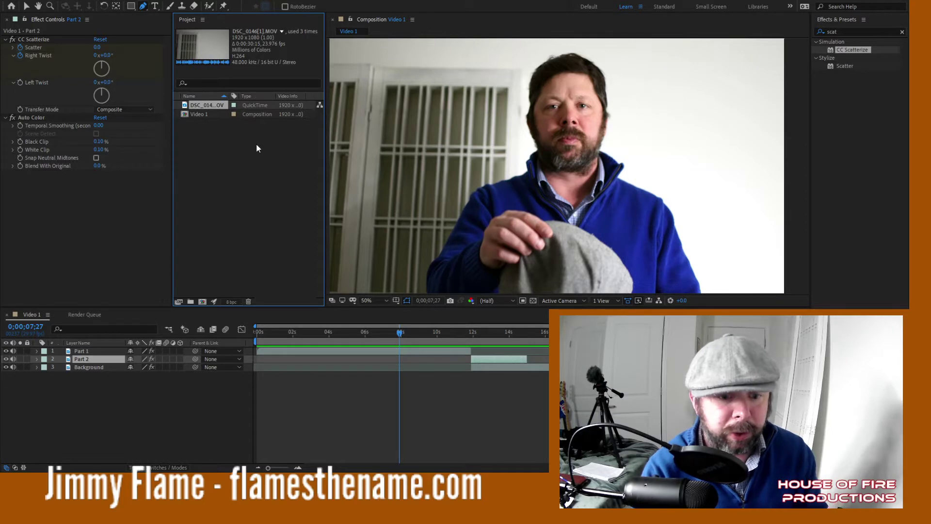
left_click(188, 396)
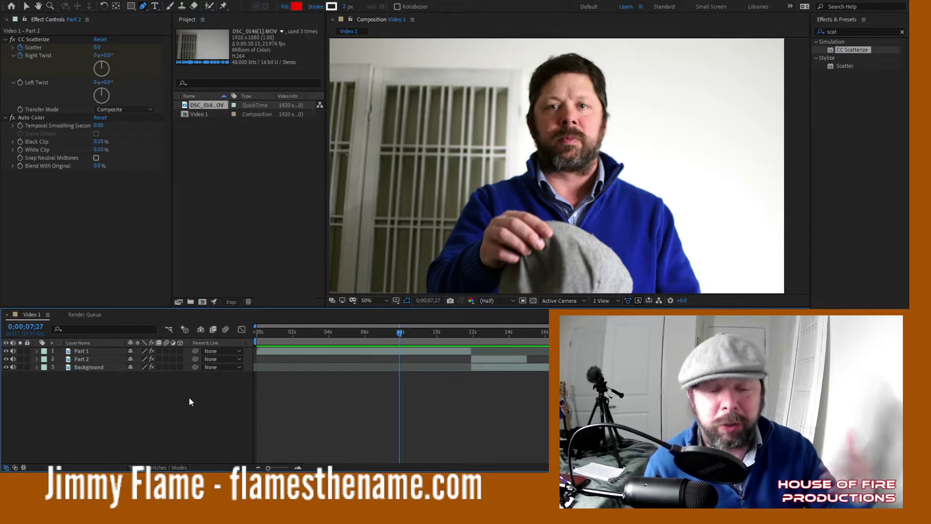
Preview the end of Part 1, the disintegration across Part 2 and the empty background following it.
left_click_drag(399, 333, 470, 339)
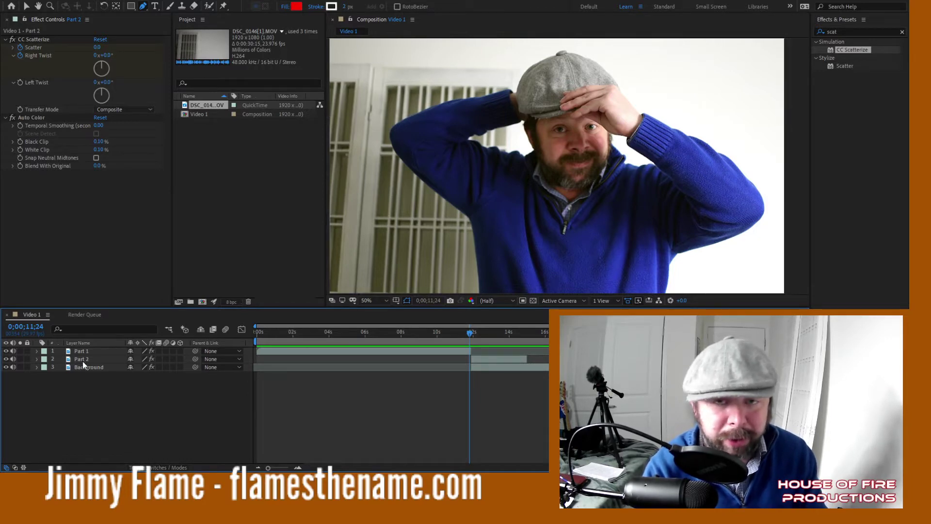
left_click_drag(470, 333, 525, 348)
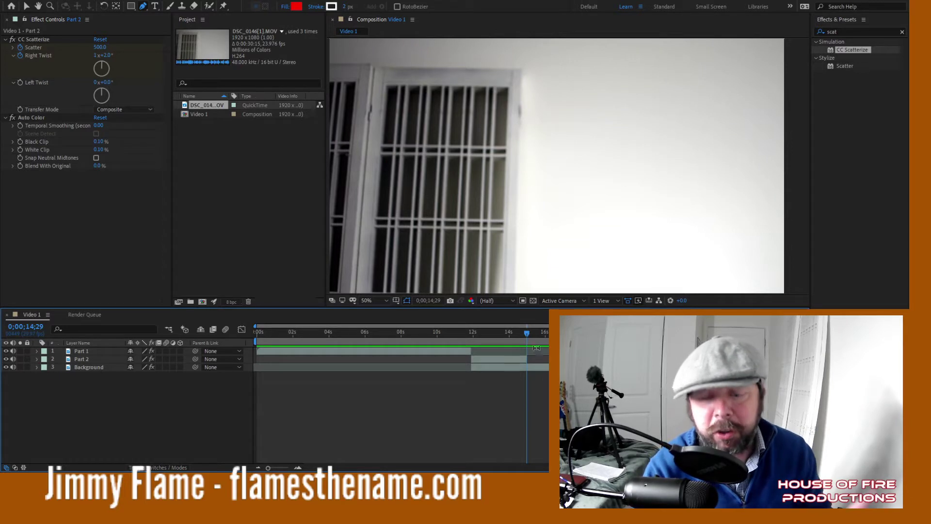
left_click_drag(527, 332, 505, 339)
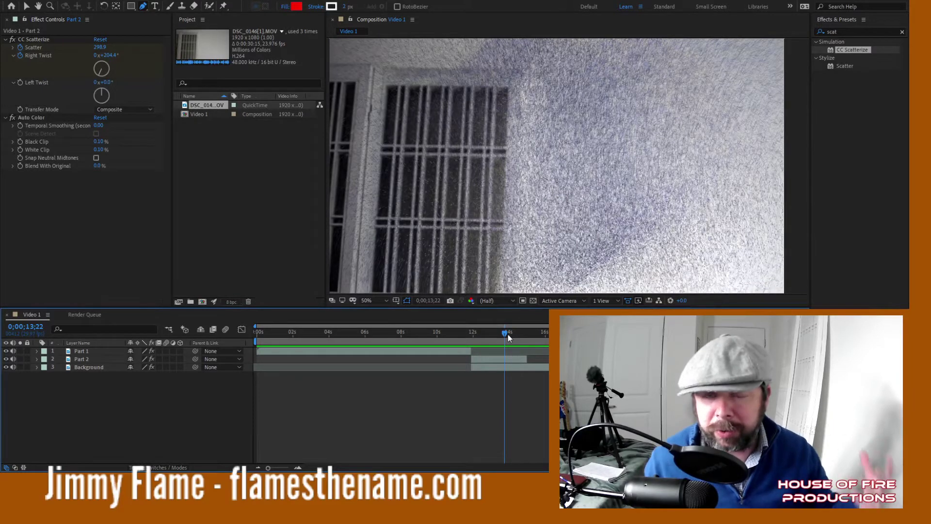
left_click_drag(505, 332, 537, 341)
Select the Background layer and enlarge the timeline around its segment beneath and beyond Part 2.
left_click(543, 366)
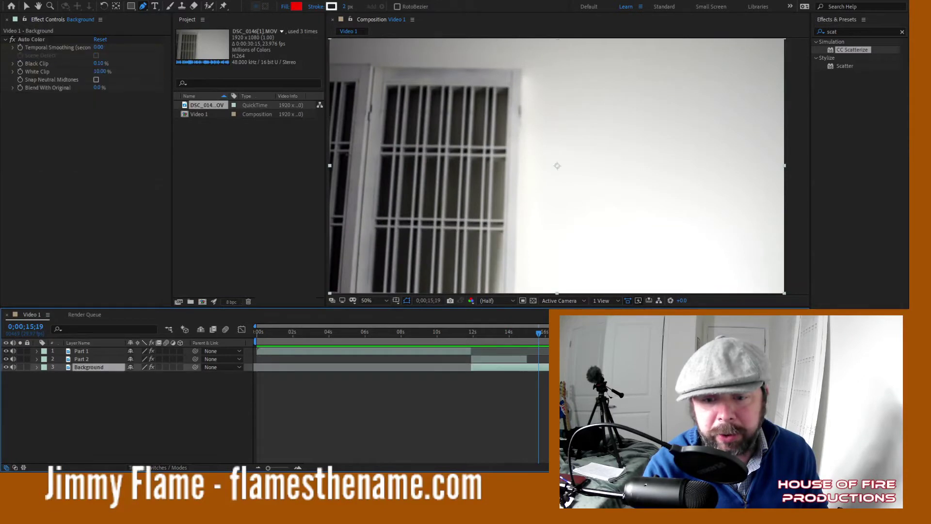
left_click_drag(285, 469, 278, 470)
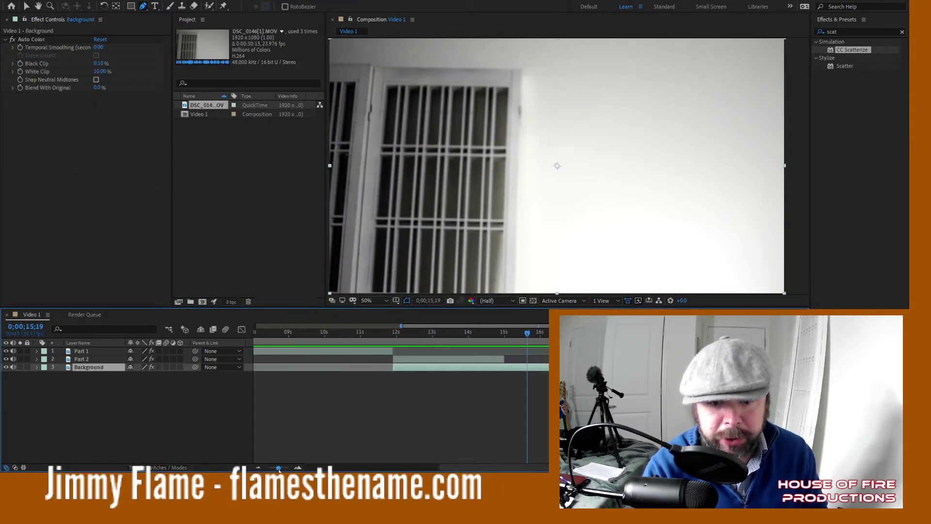
mouse_move(517, 367)
left_mouse_down()
mouse_move(669, 367)
mouse_move(518, 369)
left_mouse_up()
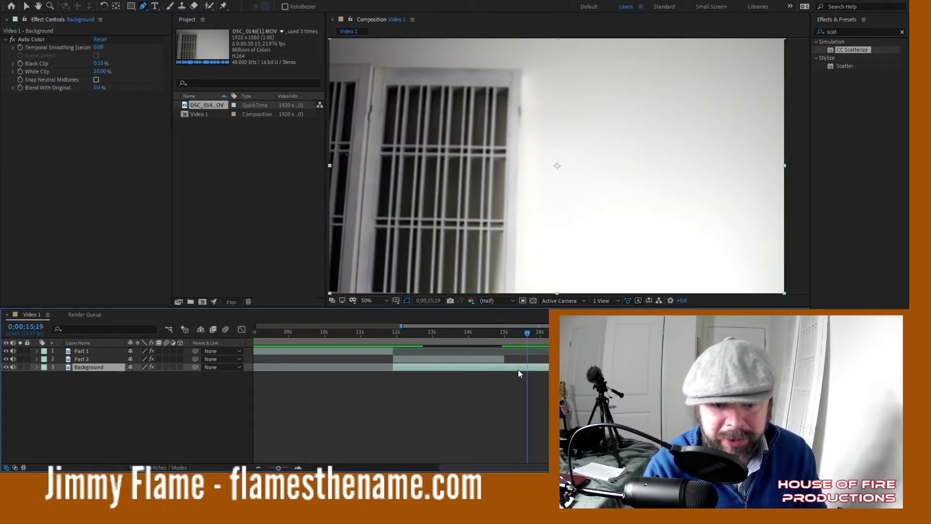
Examine the transition from Part 1 into the scattering effect around 12 seconds, with Part 2 selected at 0;00;12;04.
mouse_move(409, 332)
left_mouse_down()
mouse_move(376, 335)
mouse_move(496, 345)
mouse_move(388, 341)
mouse_move(401, 343)
left_mouse_up()
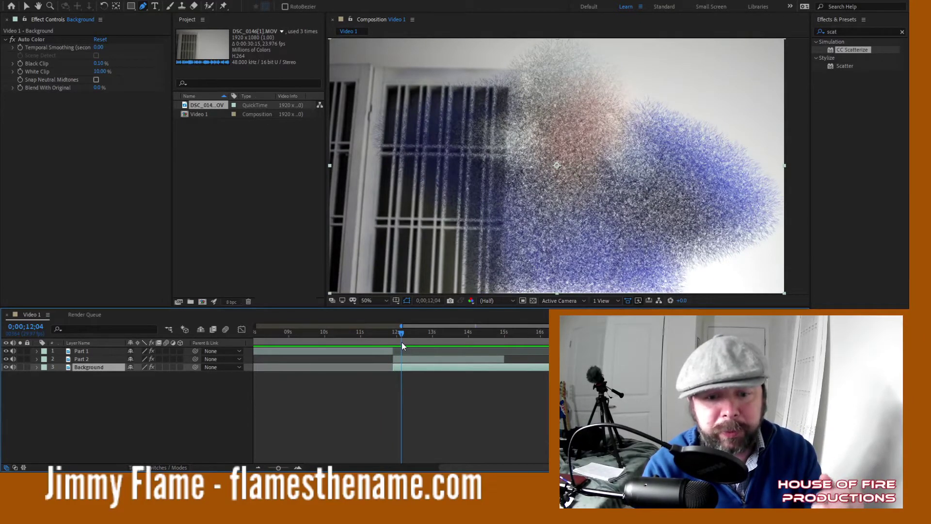
left_click_drag(401, 342, 403, 342)
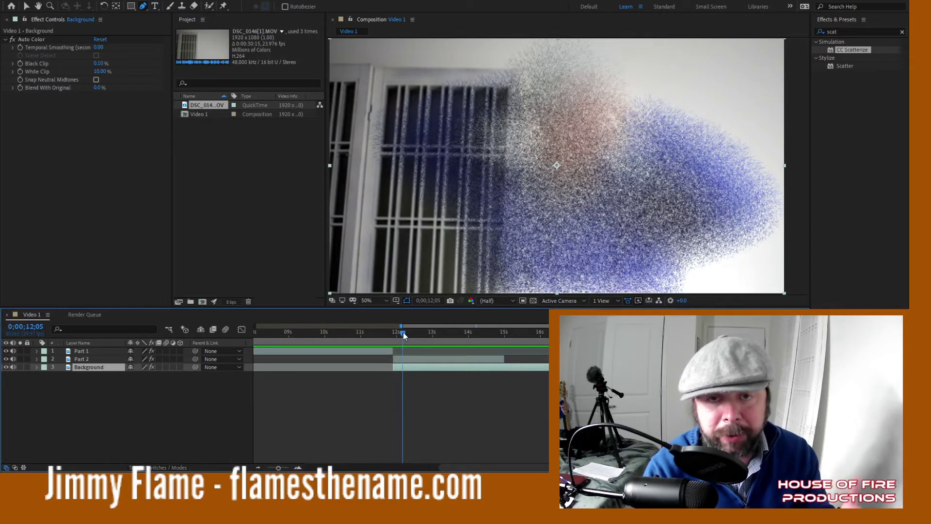
mouse_move(403, 332)
left_mouse_down()
mouse_move(532, 349)
mouse_move(373, 341)
mouse_move(388, 338)
left_mouse_up()
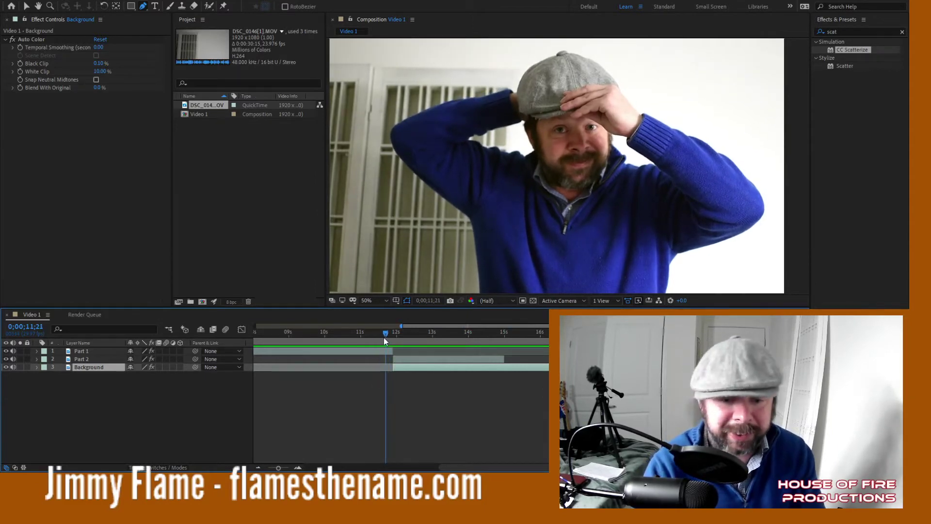
left_click(423, 359)
left_click_drag(389, 333, 401, 336)
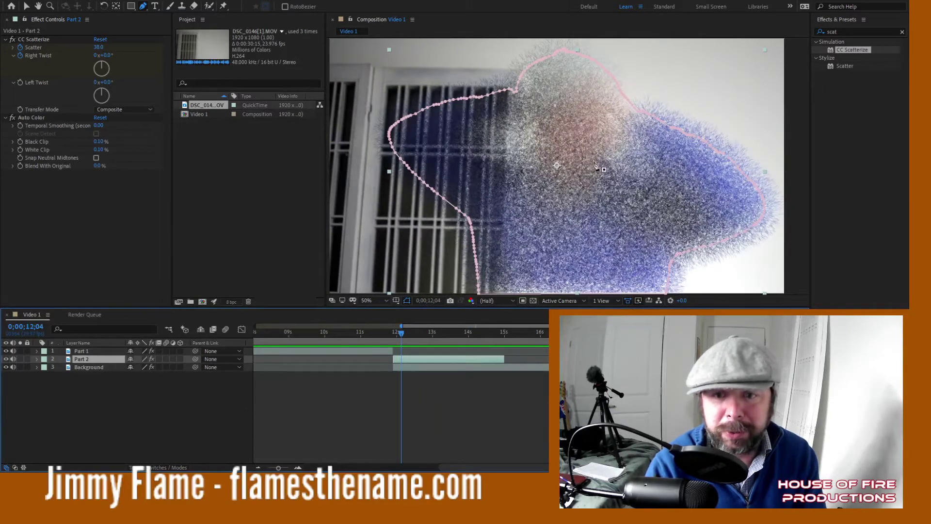
Search the effects for "scat" to locate CC Scatterize and show how it goes onto the footage without adding it again.
left_click(837, 31)
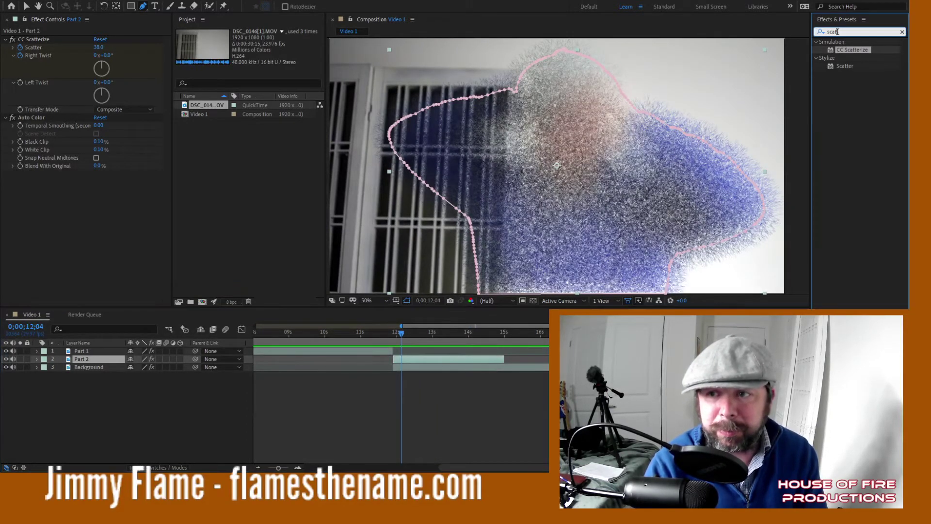
key("BackSpace")
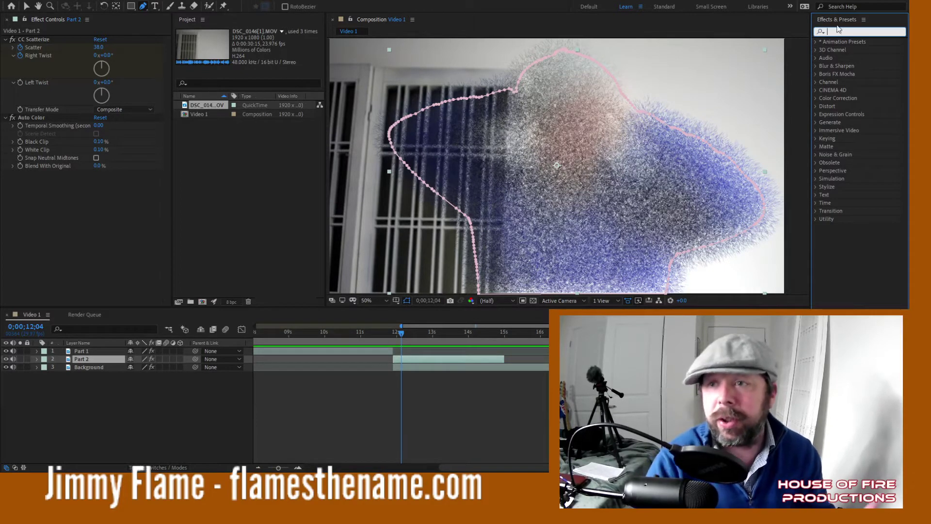
type("scat")
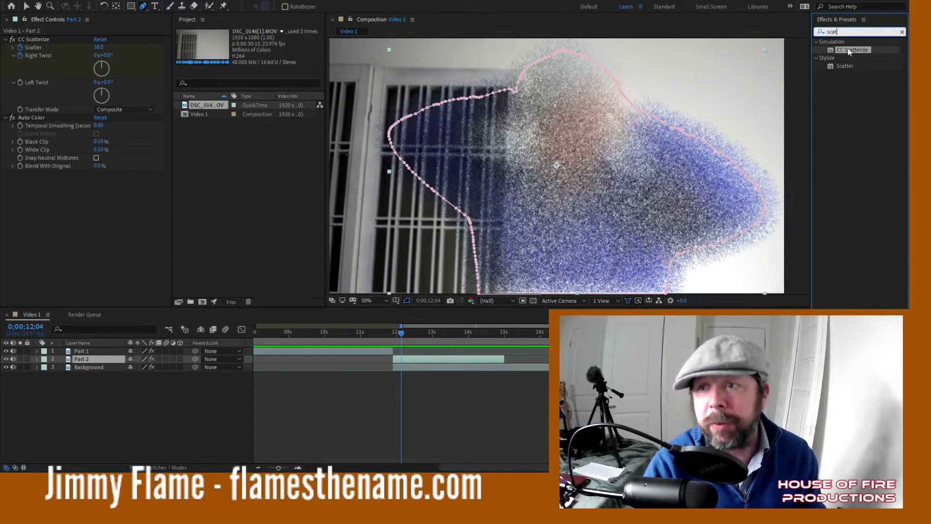
left_click_drag(851, 47, 687, 143)
left_click_drag(531, 259, 872, 46)
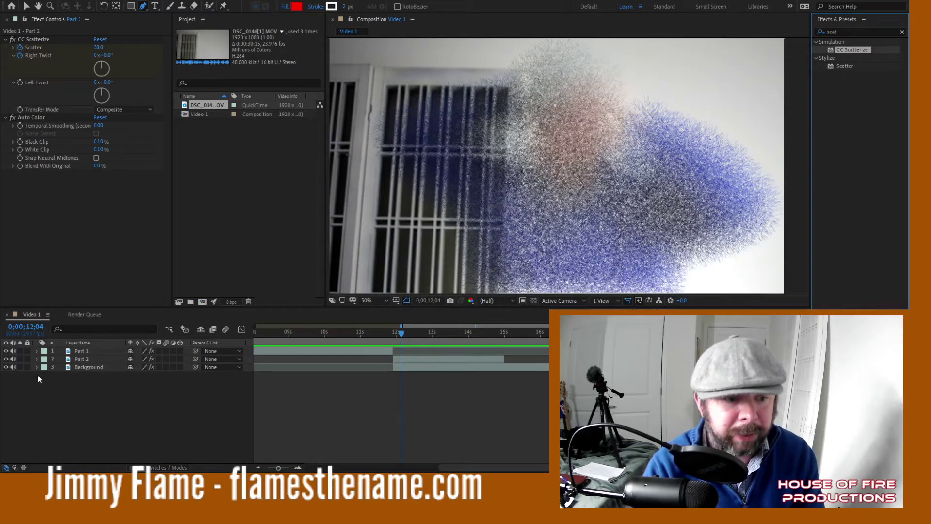
Expand the Part 2 layer's properties and park the playhead on its starting keyframe at 0;00;11;27.
left_click(37, 358)
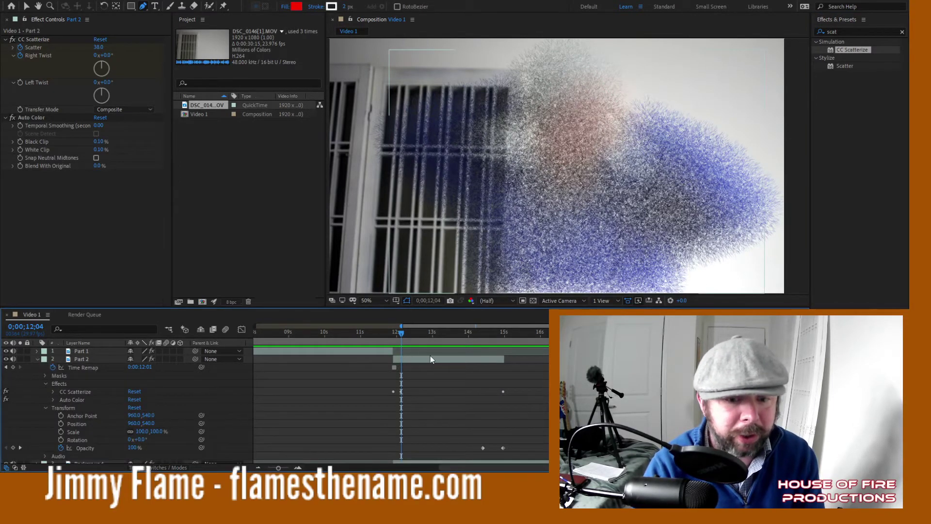
left_click_drag(400, 332, 393, 338)
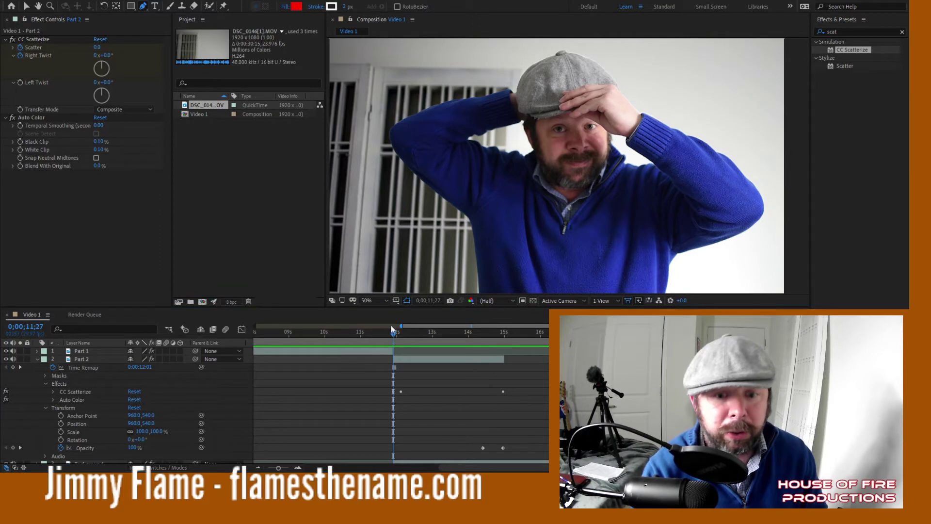
left_click(413, 360)
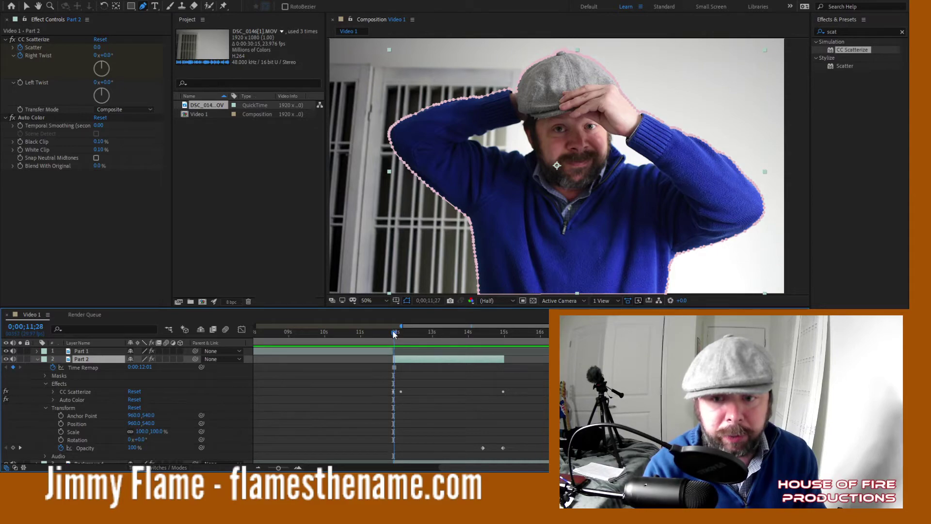
left_click(393, 333)
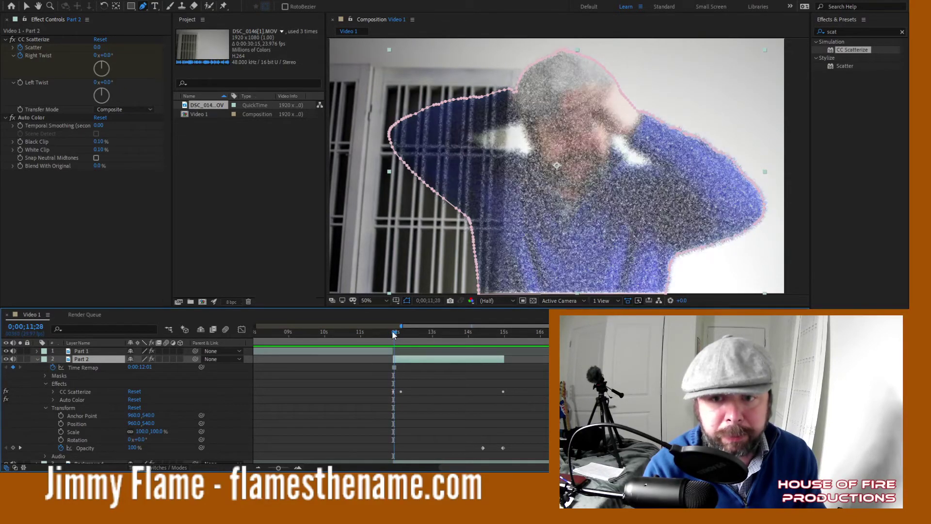
mouse_move(392, 332)
left_mouse_down()
mouse_move(484, 335)
mouse_move(393, 336)
left_mouse_up()
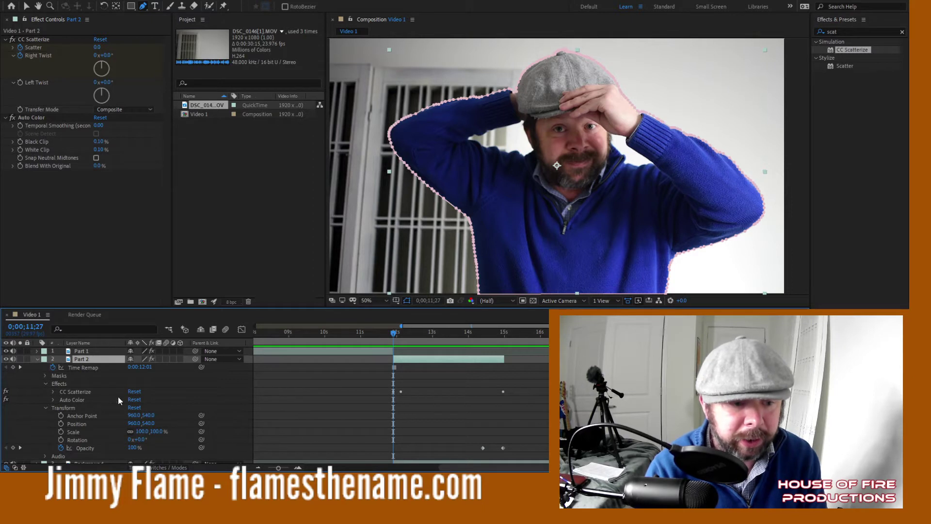
Collapse Part 2's Transform group, expand CC Scatterize and review the Scatter keyframes from the layer's start to its end.
left_click(45, 406)
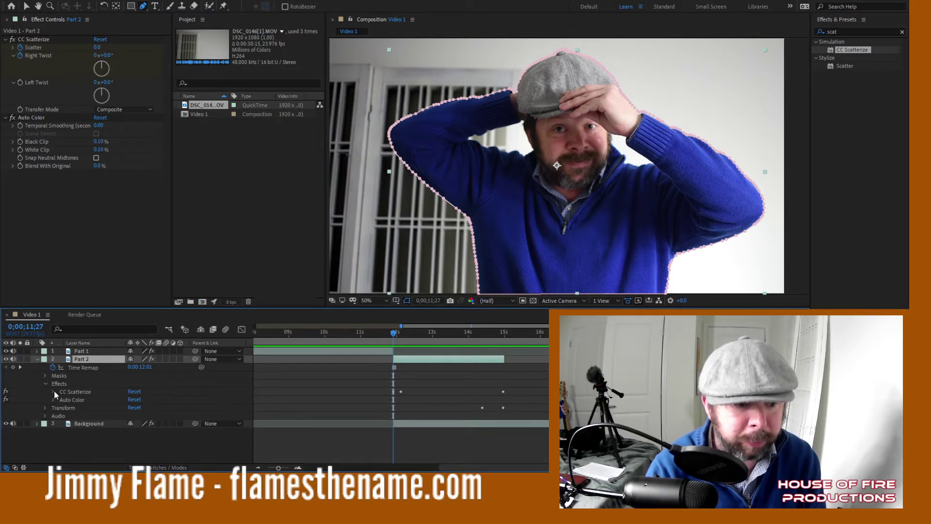
left_click(53, 391)
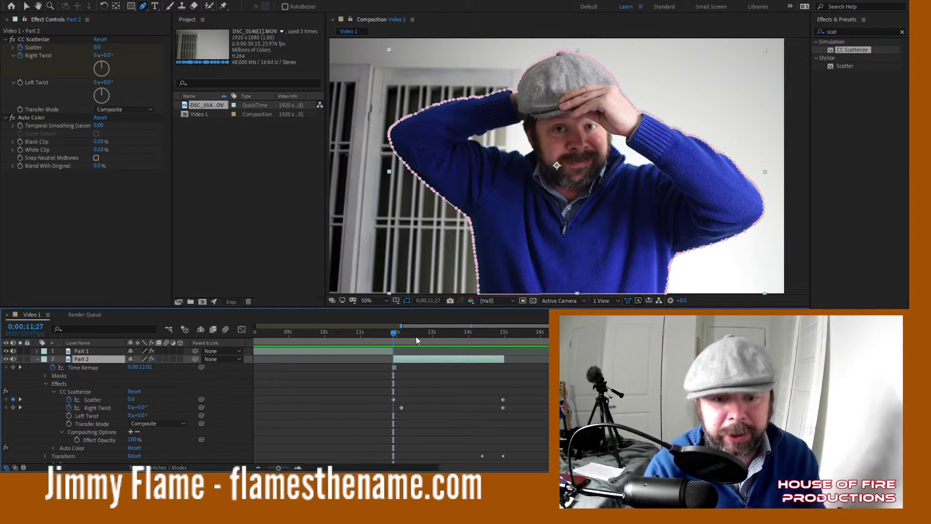
left_click_drag(394, 336, 503, 339)
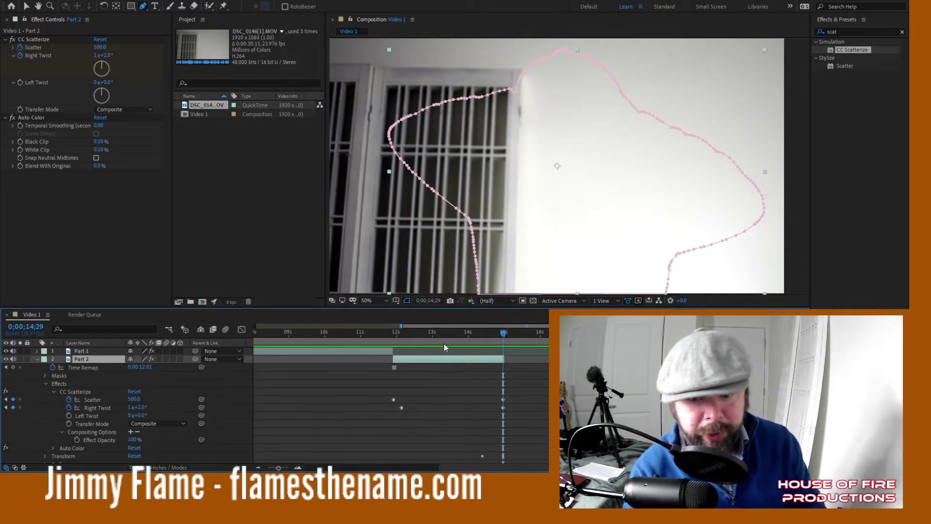
mouse_move(504, 337)
left_mouse_down()
mouse_move(496, 337)
mouse_move(504, 336)
left_mouse_up()
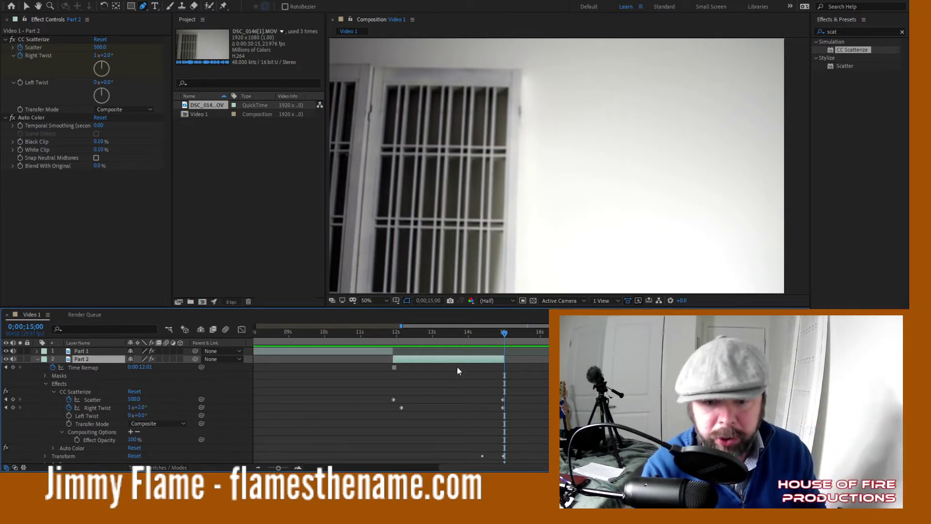
Examine Part 2's Right Twist keyframes from 0;00;12;04 to the layer's end and compare the scattering between them.
left_click_drag(503, 333, 399, 359)
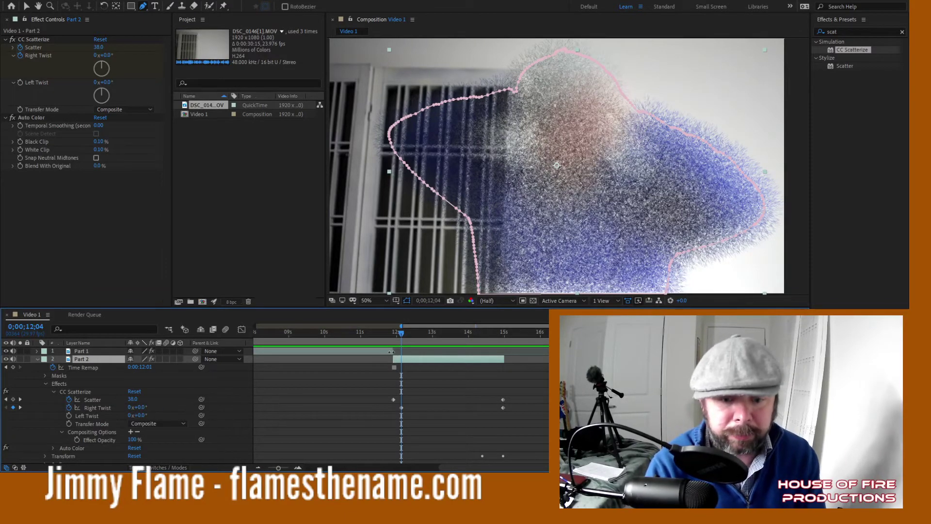
left_click_drag(400, 333, 402, 333)
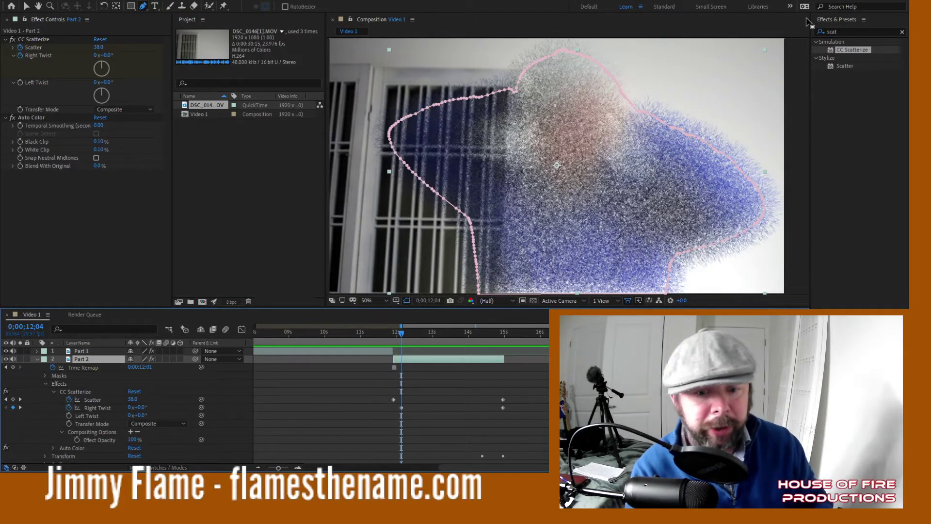
mouse_move(403, 333)
left_mouse_down()
mouse_move(394, 334)
mouse_move(401, 342)
left_mouse_up()
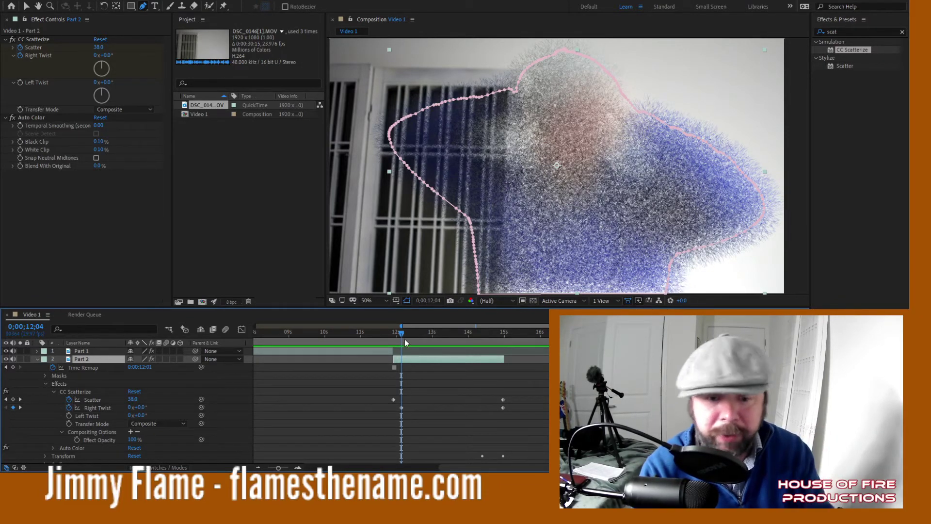
left_click_drag(400, 333, 505, 348)
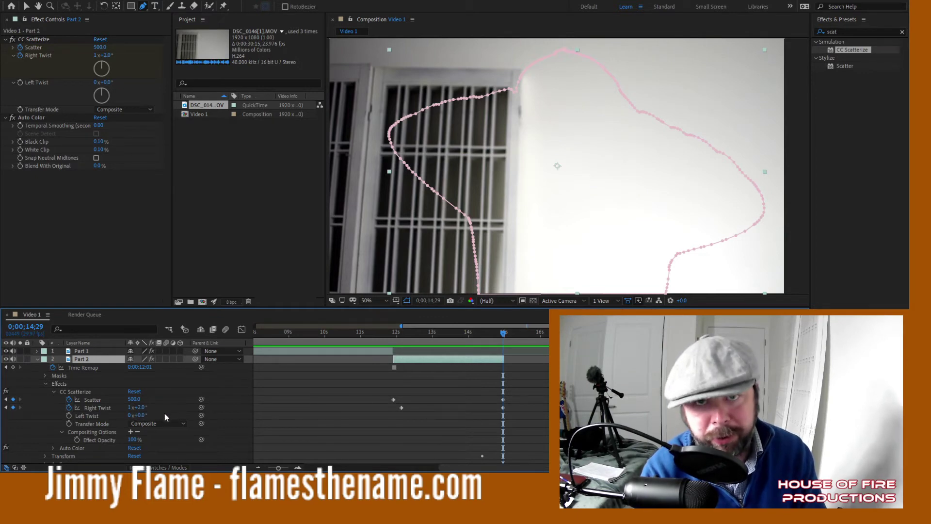
left_click_drag(504, 335, 500, 355)
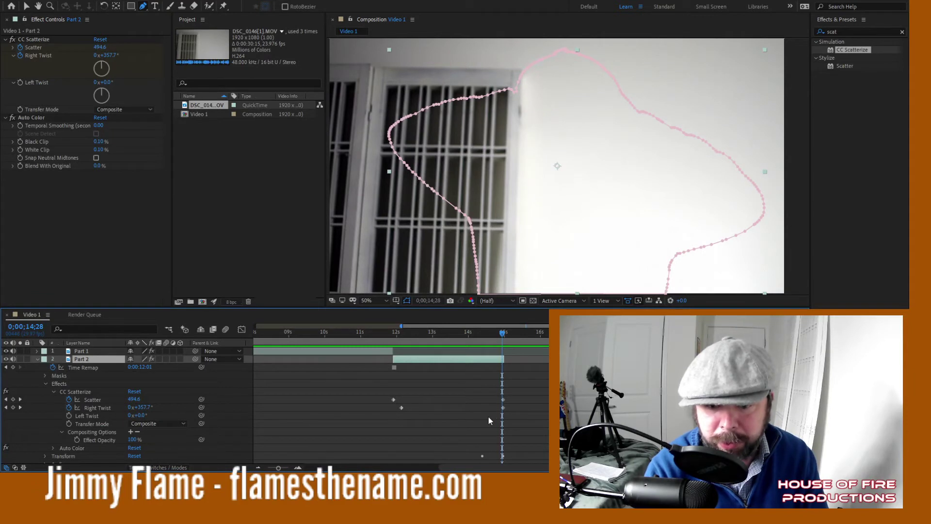
scroll(487, 420, "down", 1)
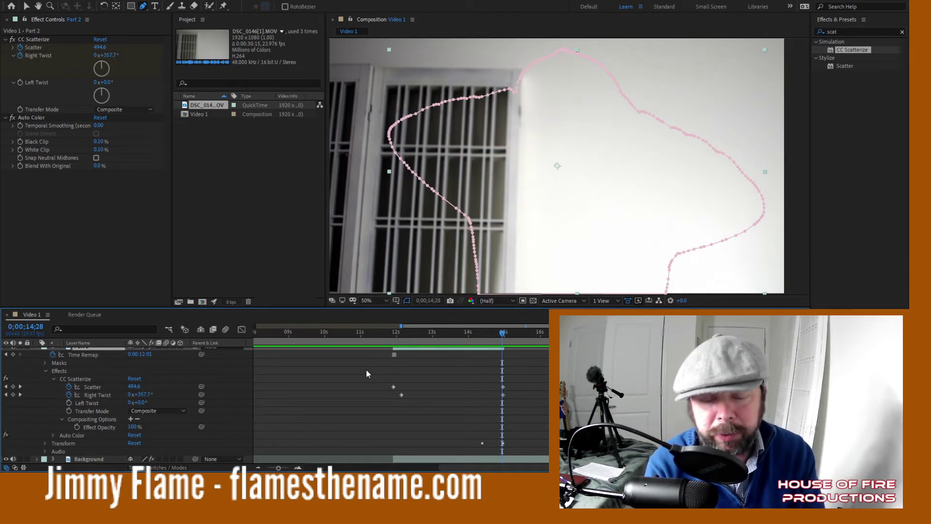
Examine Part 2 between its Transform keyframes from 0;00;14;11 to the layer's end, and play back the disintegration from 0;00;11;19.
left_click(482, 332)
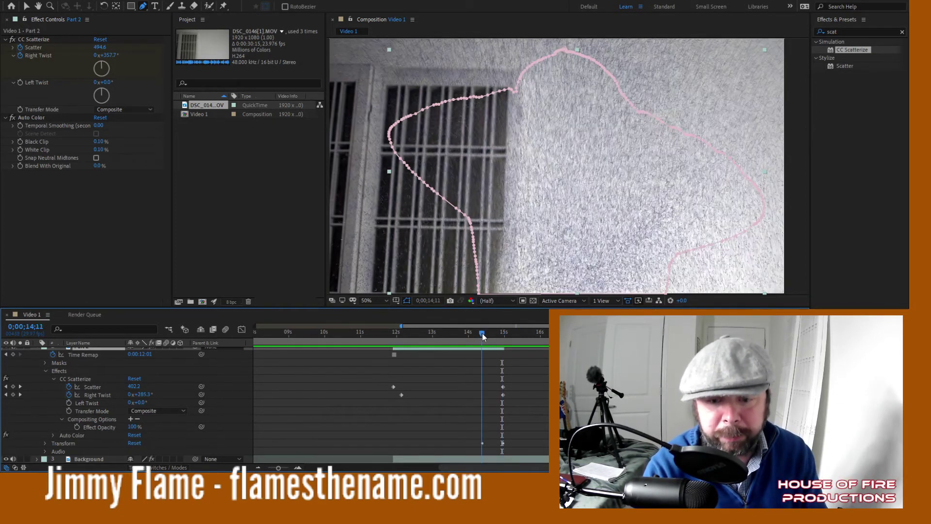
left_click_drag(482, 333, 502, 339)
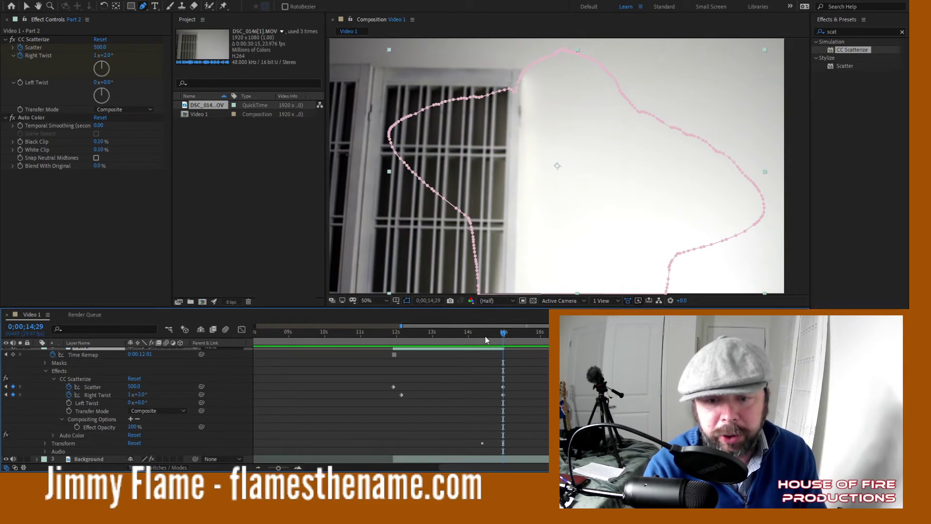
left_click_drag(484, 335, 383, 334)
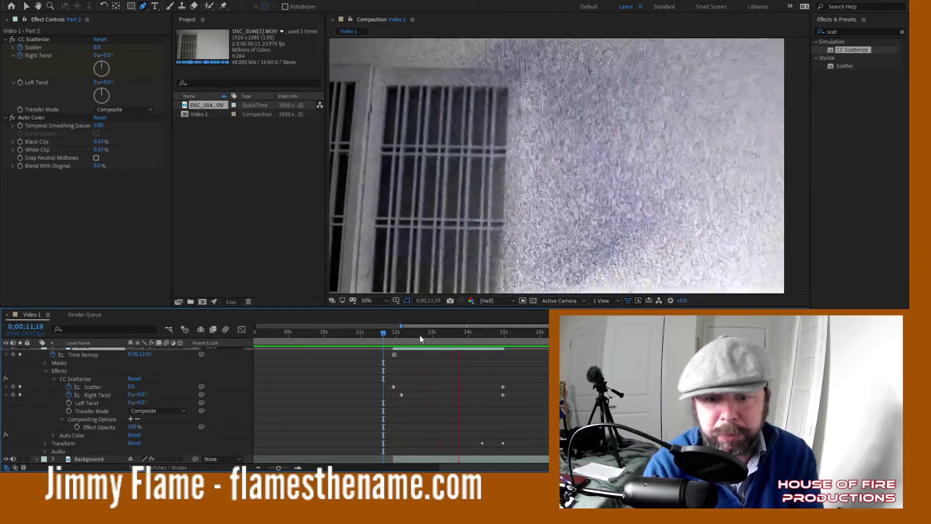
key("space")
Review the footage before the effect back to 0;00;08;29, and scrub through the disintegration from 0;00;11;28 to 0;00;15;04.
left_click(345, 333)
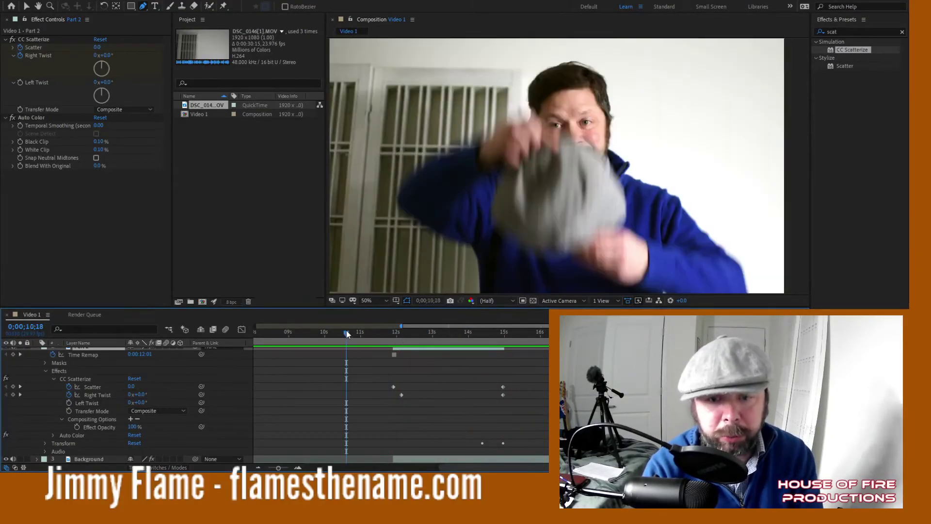
left_click(307, 333)
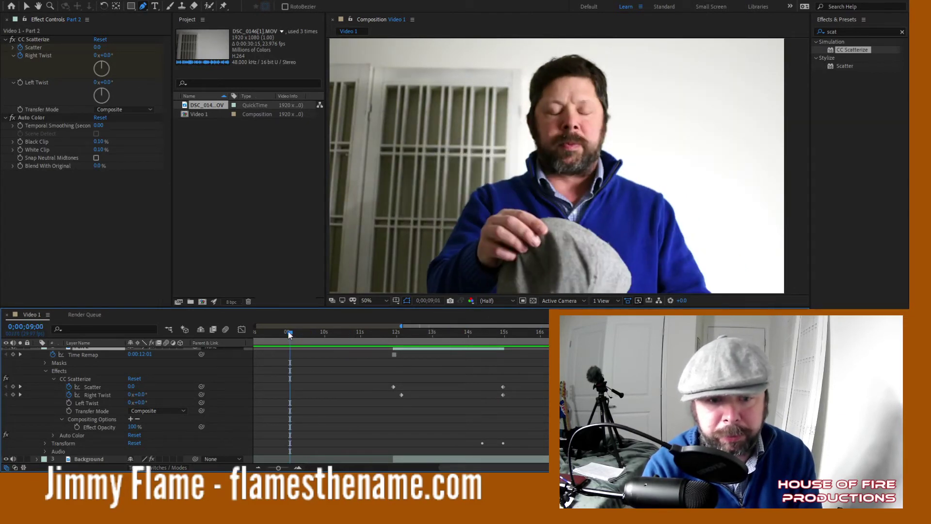
left_click(268, 332)
left_click_drag(269, 333, 287, 330)
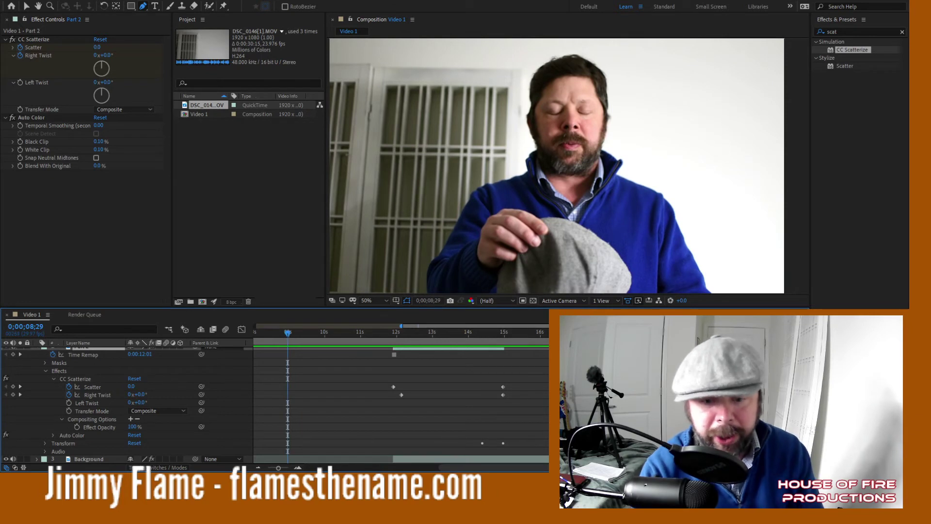
left_click(394, 333)
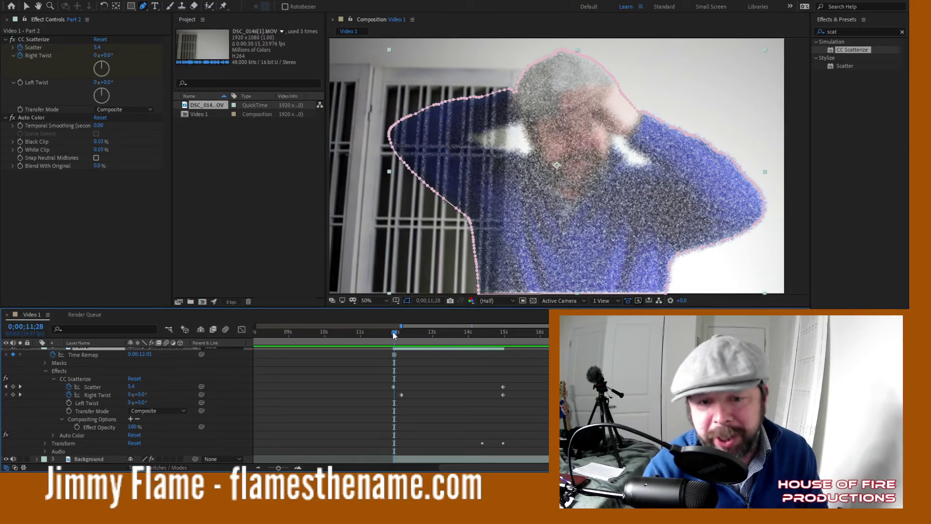
left_click_drag(393, 338, 509, 331)
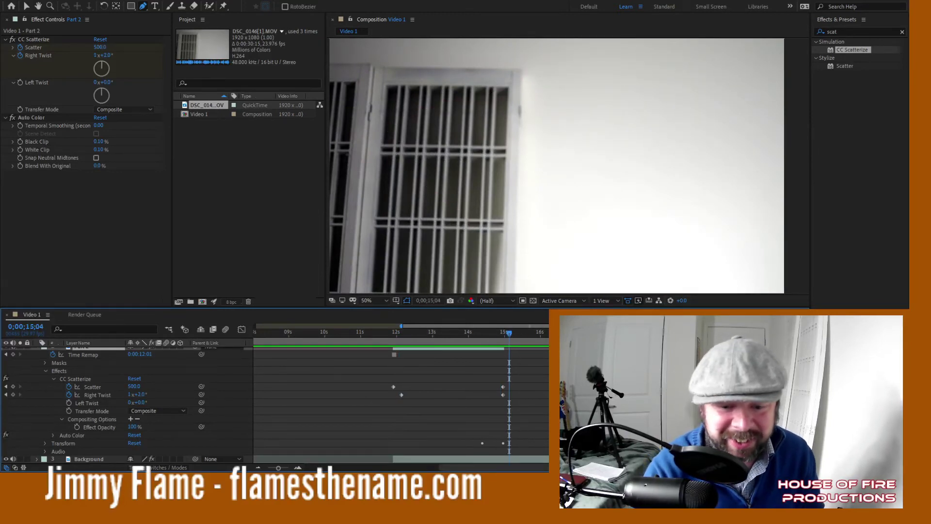